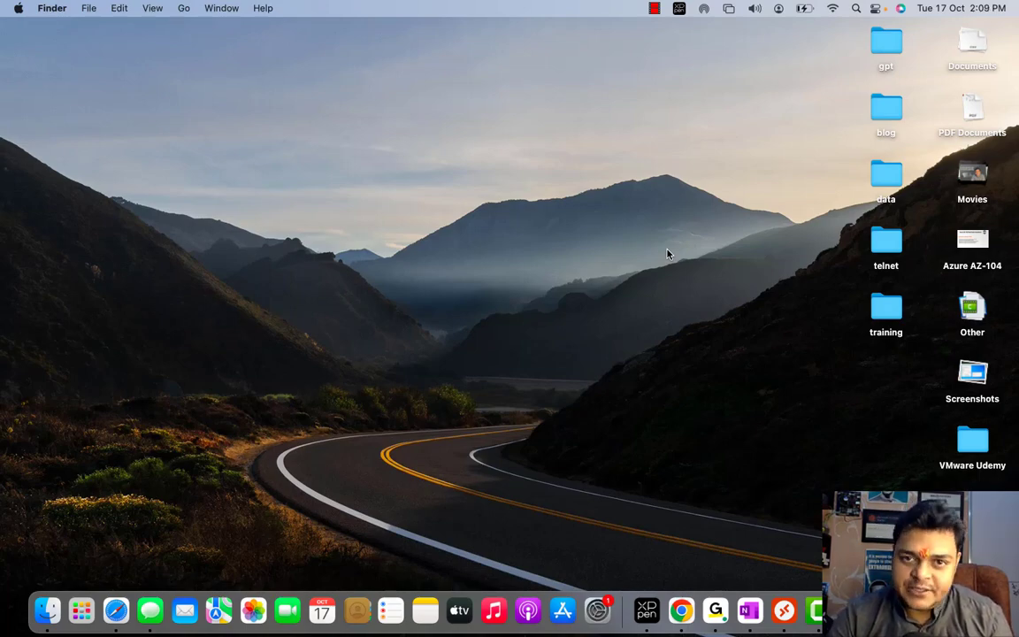
Step: Switch to the Microsoft 365 admin center, open the Exchange admin center from it, and go to the mail flow Message trace page
{"action": "key", "text": "ctrl+Right"}
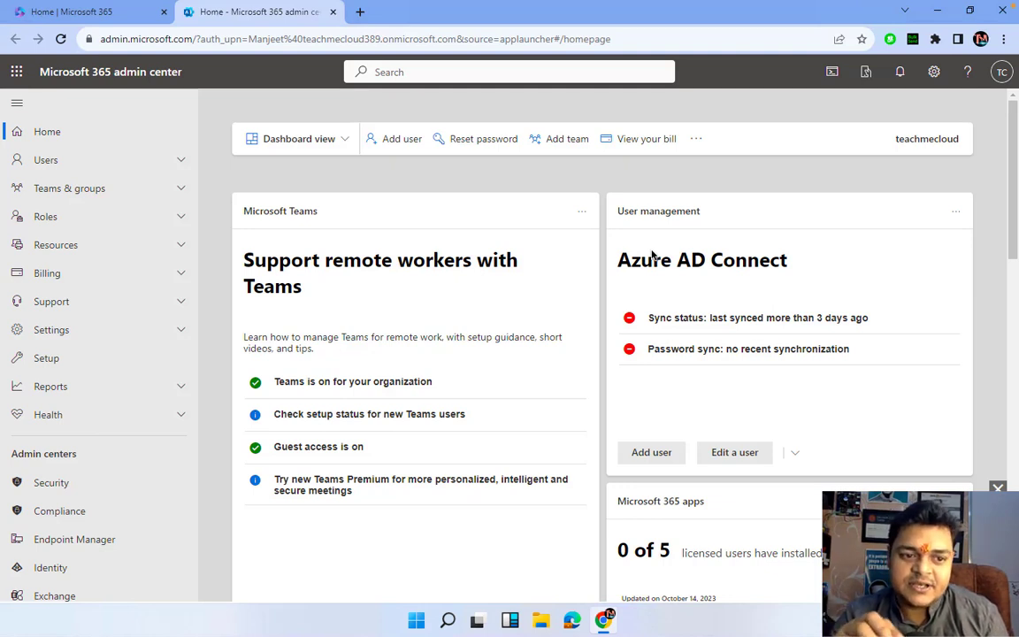
{"action": "scroll", "coordinate": [109, 575], "scroll_direction": "down", "scroll_amount": 1}
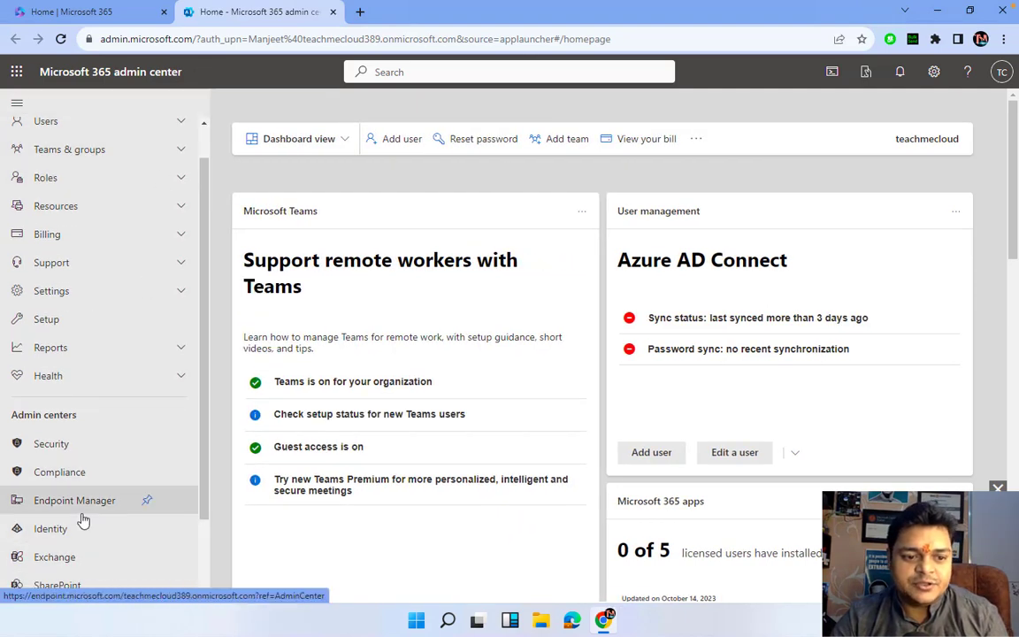
{"action": "left_click", "coordinate": [55, 557]}
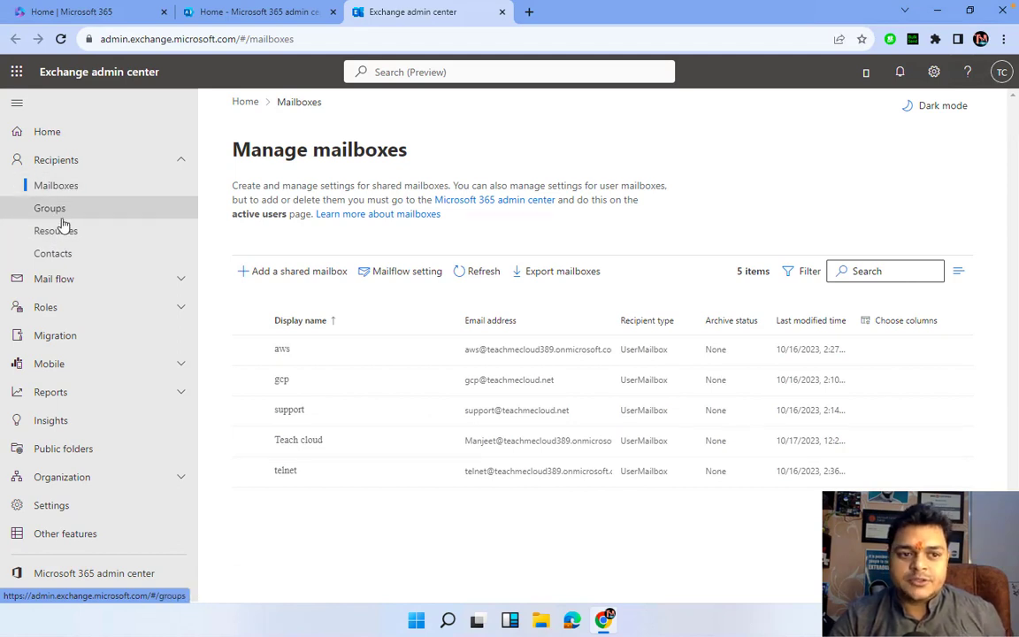
{"action": "left_click", "coordinate": [58, 279]}
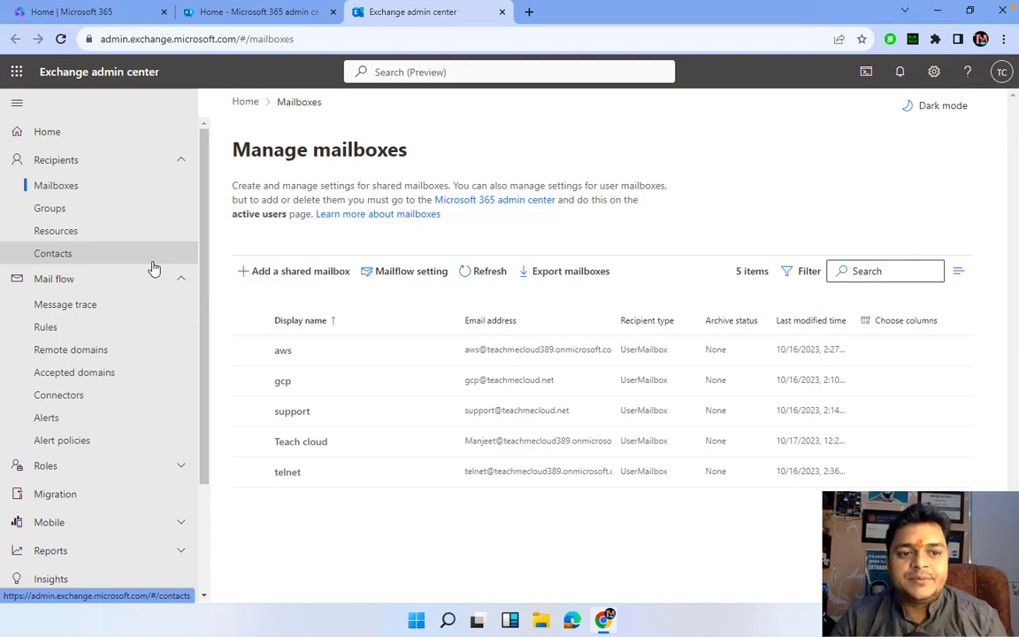
{"action": "left_click", "coordinate": [69, 307]}
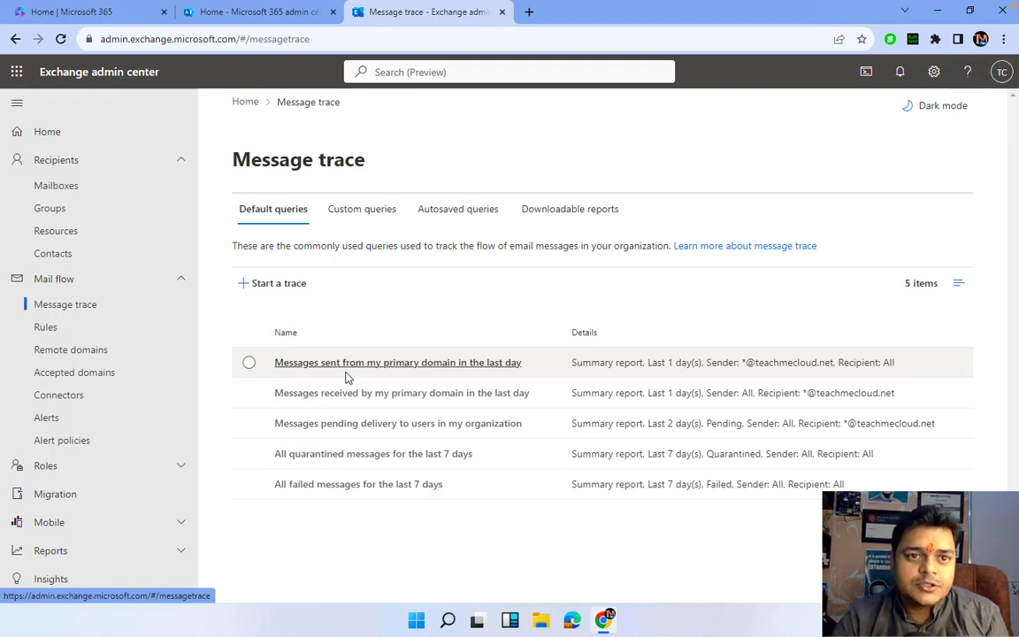
Step: Check the organization's domain list in the Microsoft 365 admin center settings and return to Message trace in the Exchange admin center
{"action": "left_click", "coordinate": [266, 12]}
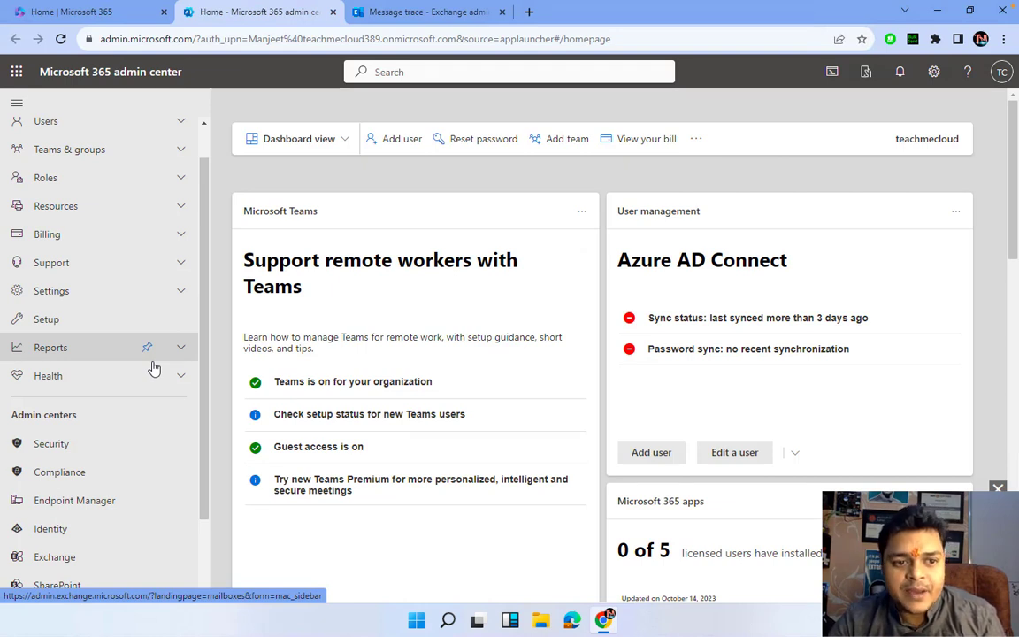
{"action": "left_click", "coordinate": [177, 292]}
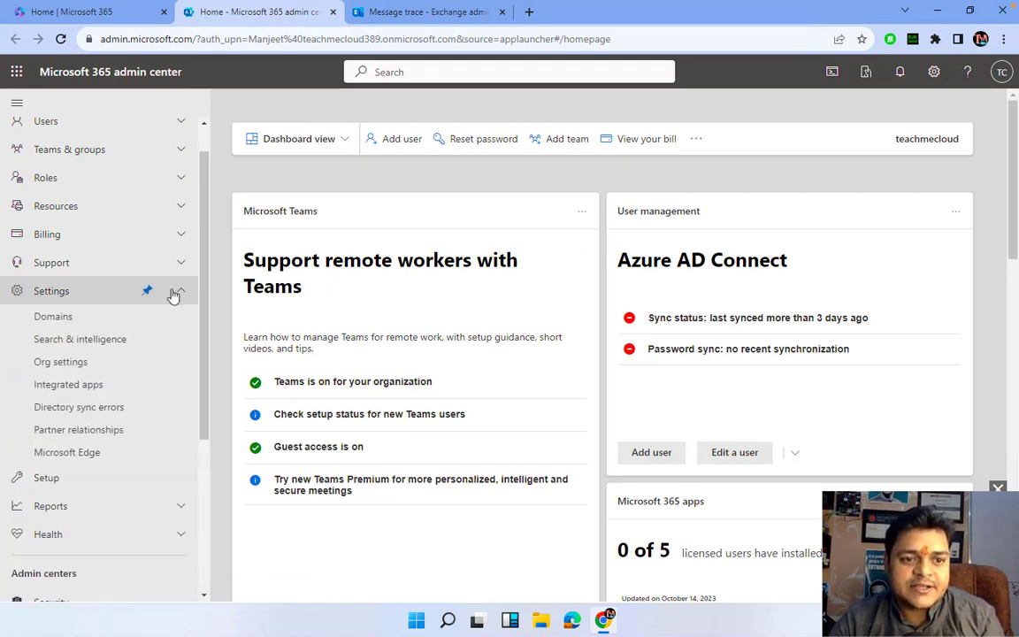
{"action": "left_click", "coordinate": [55, 318]}
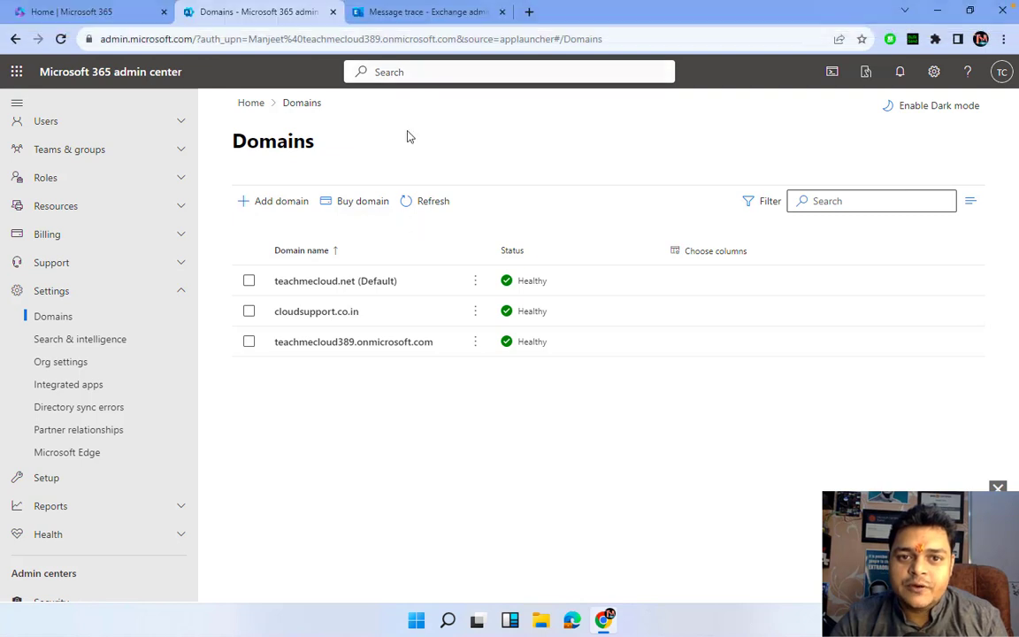
{"action": "left_click", "coordinate": [439, 12]}
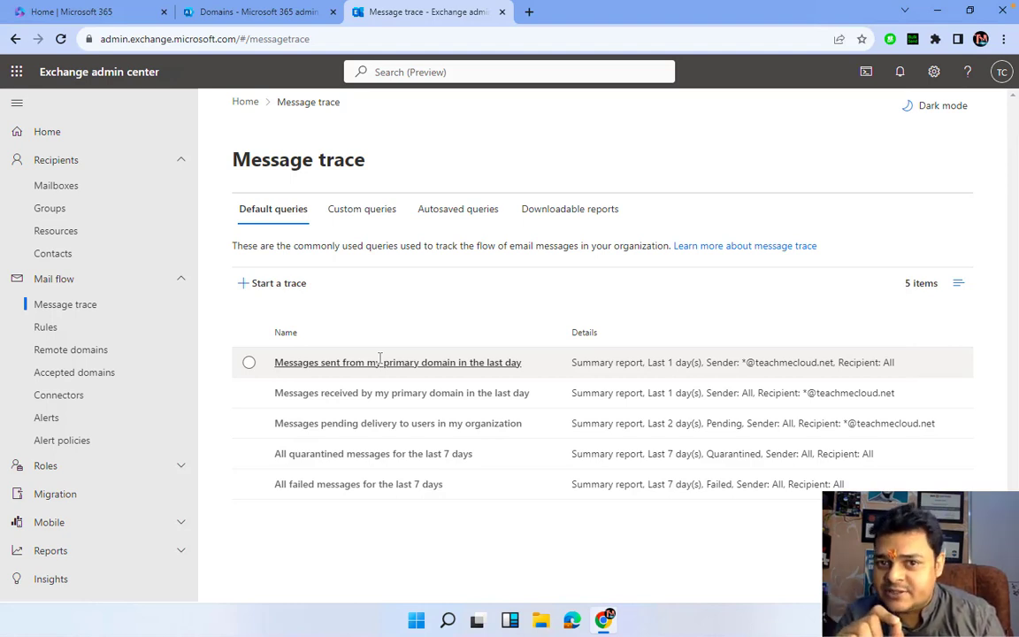
Step: Review the settings of the default trace for messages sent from the primary domain in the last day and run its search
{"action": "left_click", "coordinate": [247, 366]}
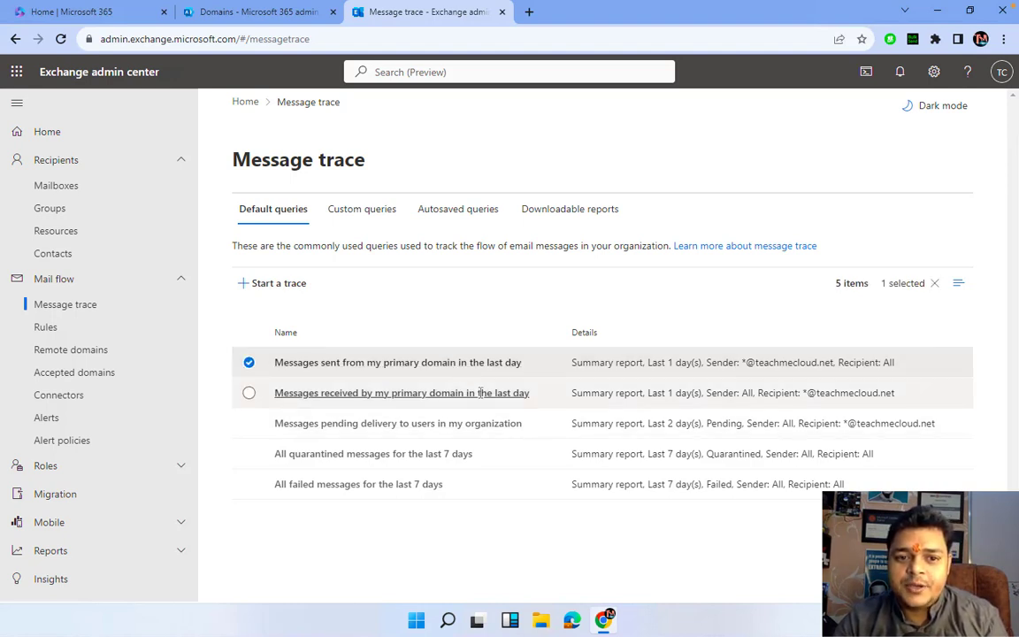
{"action": "left_click", "coordinate": [398, 362]}
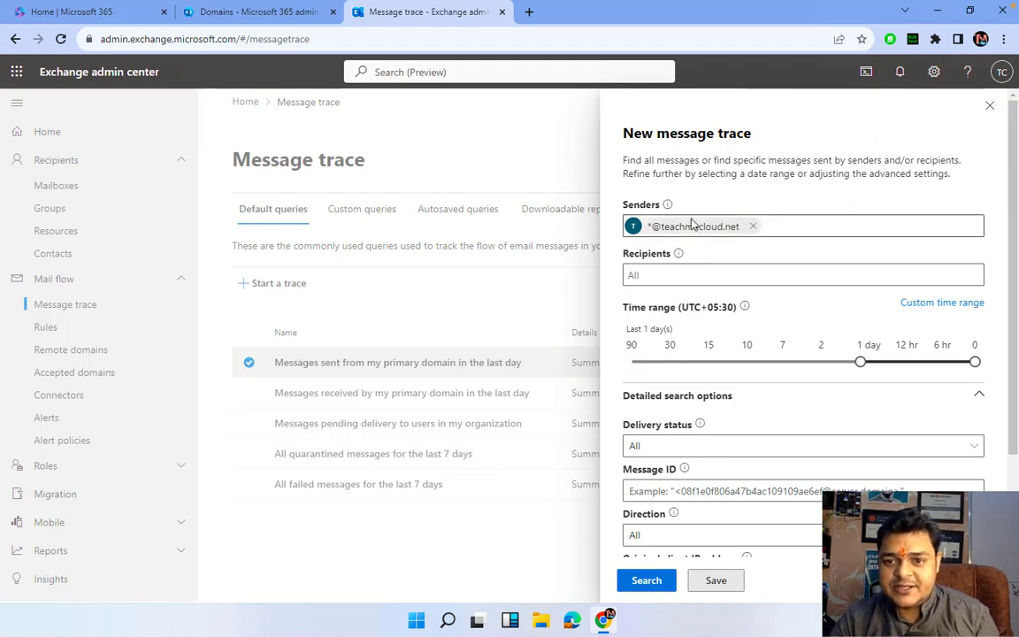
{"action": "left_click", "coordinate": [249, 17]}
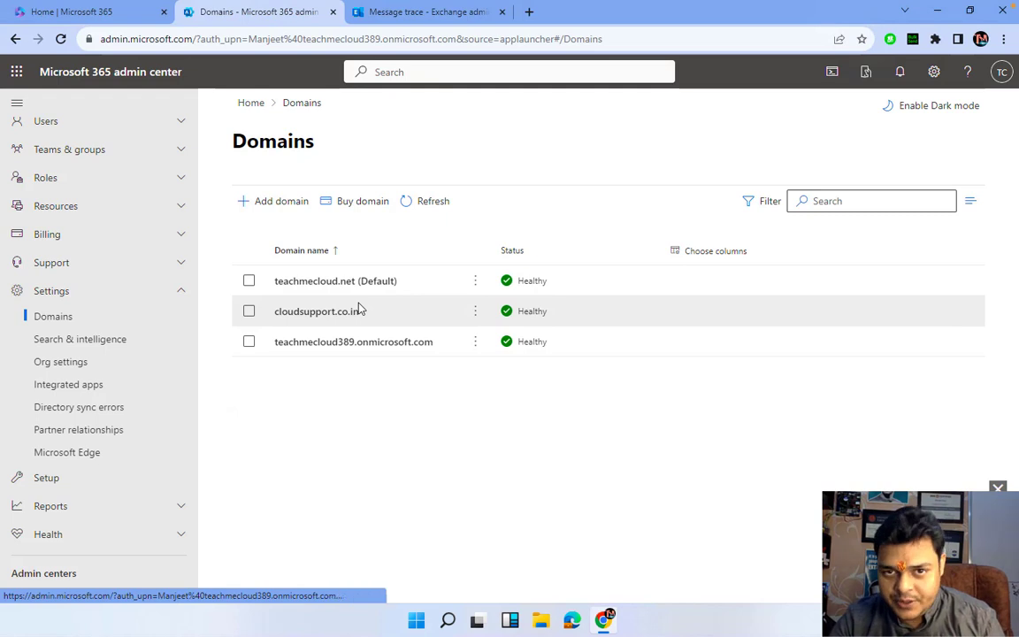
{"action": "left_click", "coordinate": [444, 15]}
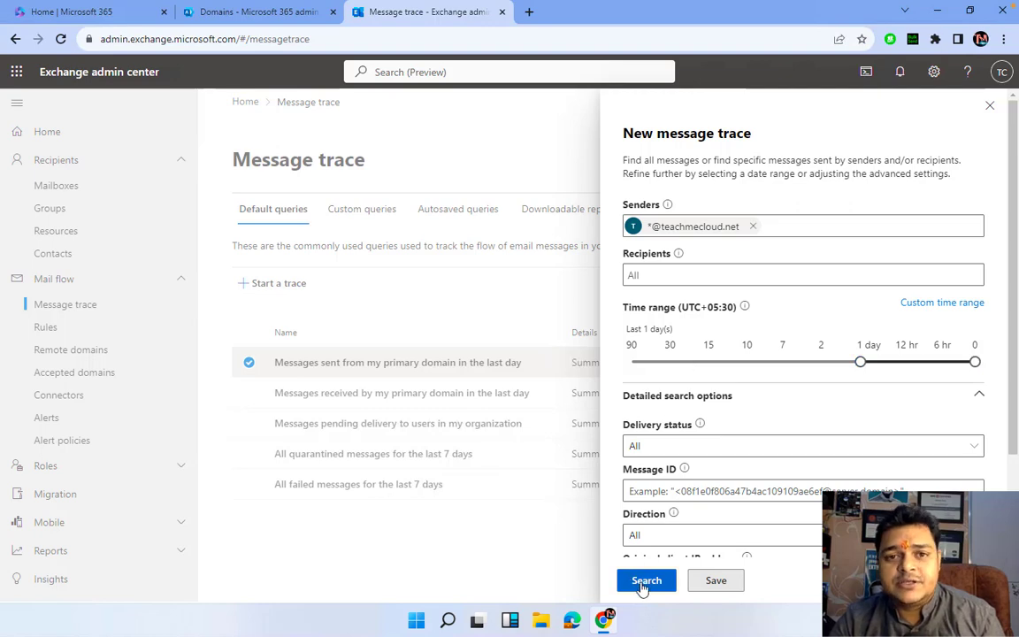
{"action": "scroll", "coordinate": [711, 432], "scroll_direction": "down", "scroll_amount": 1}
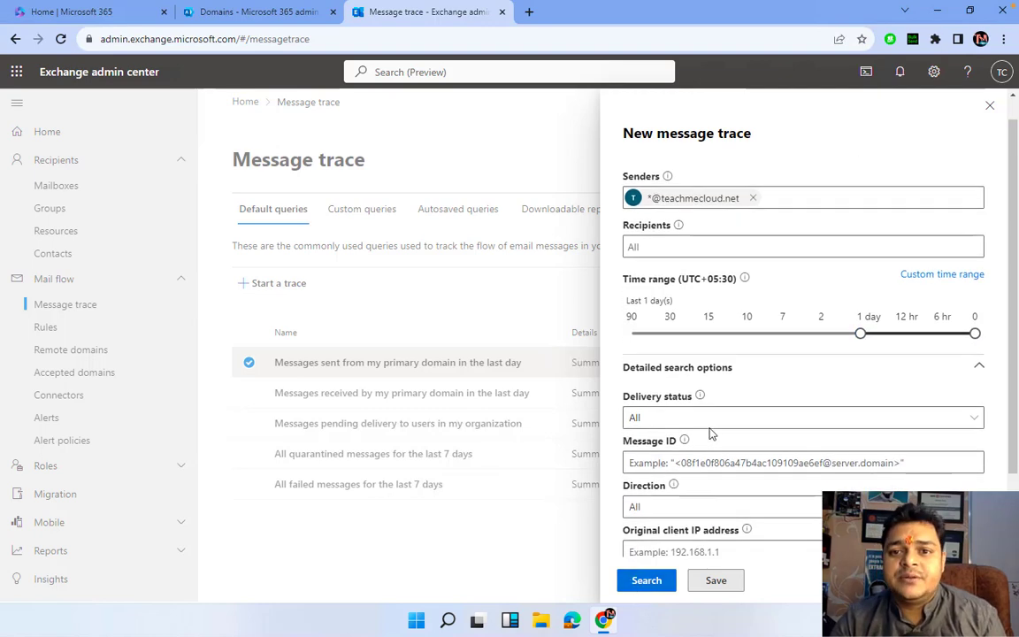
{"action": "scroll", "coordinate": [710, 433], "scroll_direction": "down", "scroll_amount": 2}
{"action": "scroll", "coordinate": [710, 428], "scroll_direction": "up", "scroll_amount": 1}
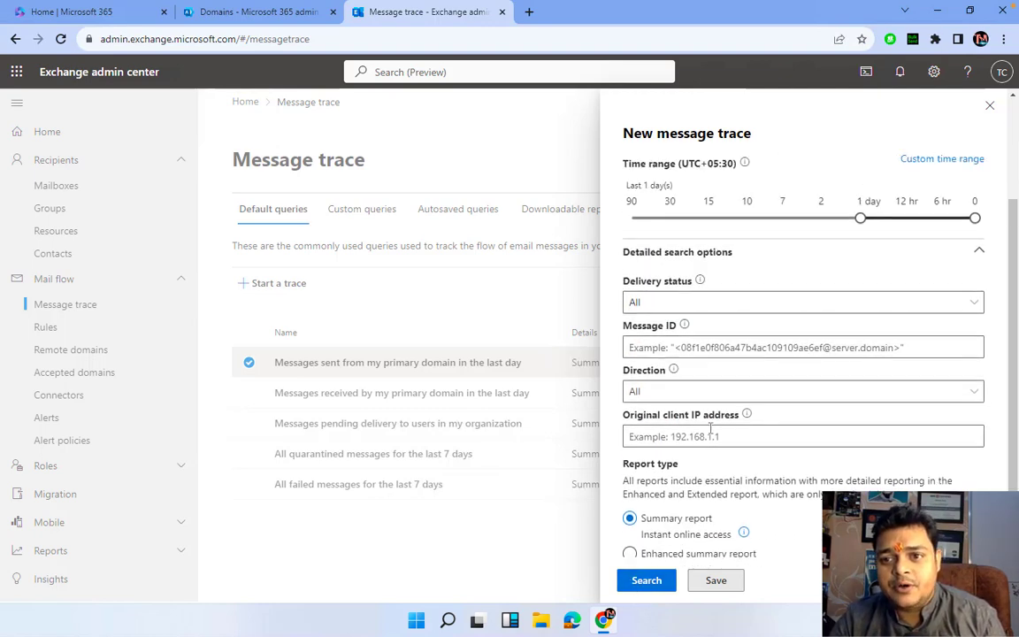
{"action": "scroll", "coordinate": [710, 433], "scroll_direction": "up", "scroll_amount": 3}
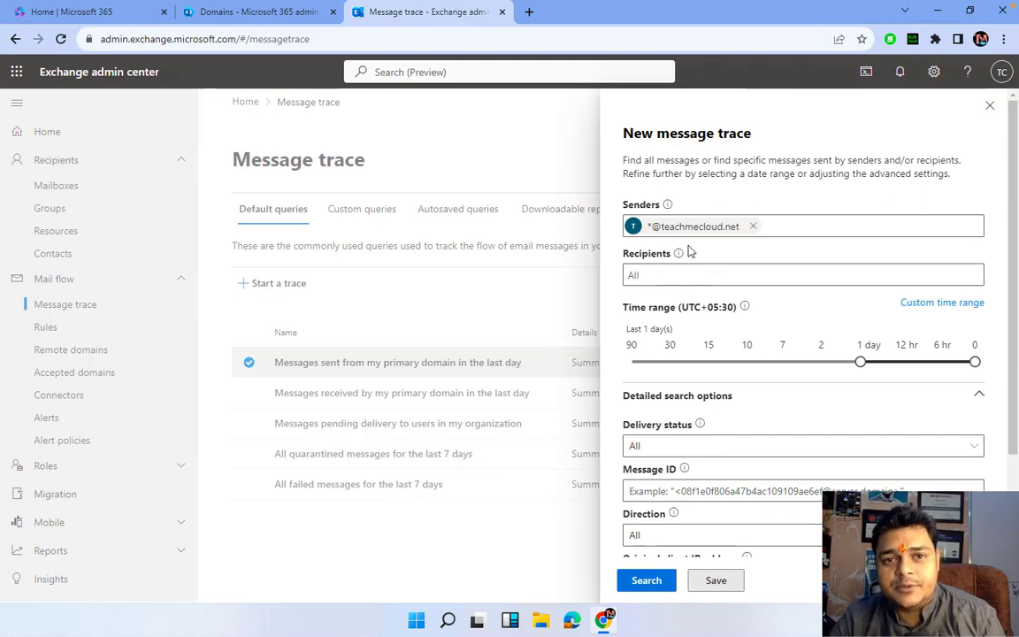
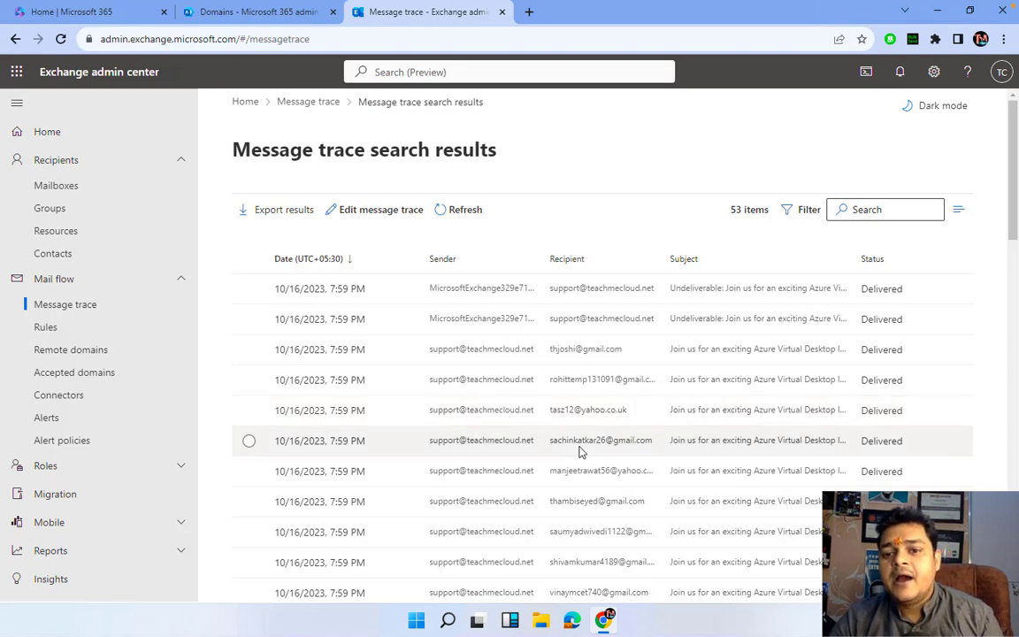
Step: Examine the sent-message trace results for senders, recipients and delivery statuses, including the available list layouts
{"action": "scroll", "coordinate": [580, 451], "scroll_direction": "down", "scroll_amount": 5}
{"action": "scroll", "coordinate": [580, 451], "scroll_direction": "down", "scroll_amount": 8}
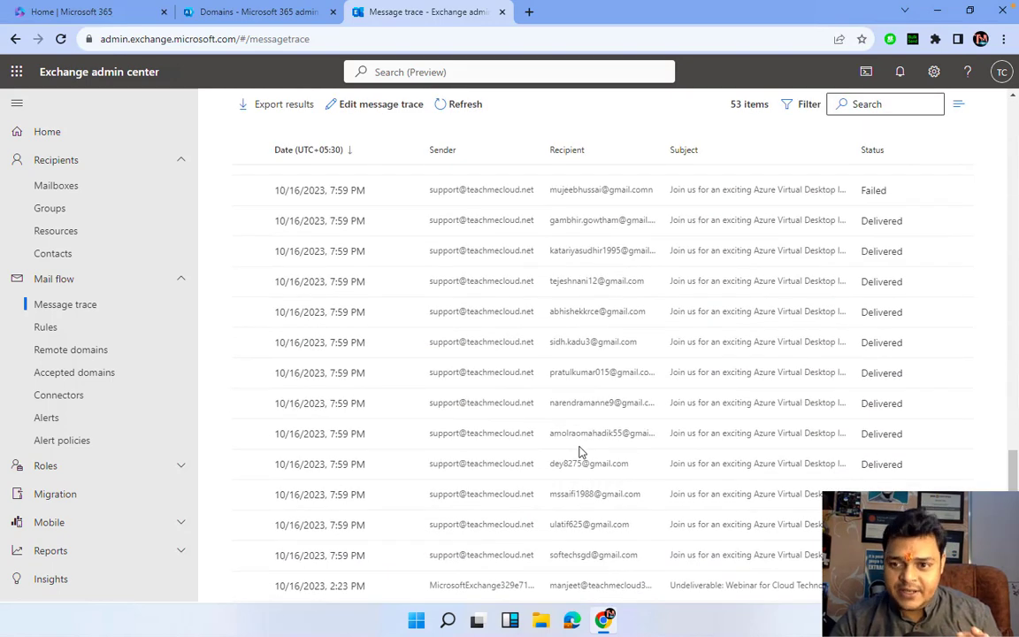
{"action": "scroll", "coordinate": [580, 452], "scroll_direction": "up", "scroll_amount": 13}
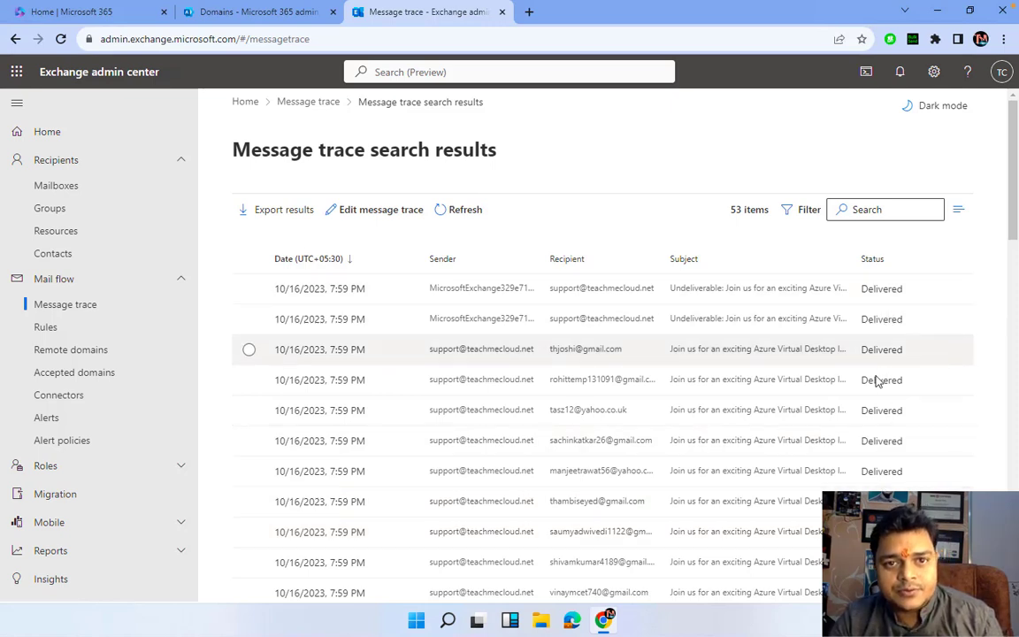
{"action": "scroll", "coordinate": [876, 495], "scroll_direction": "down", "scroll_amount": 1}
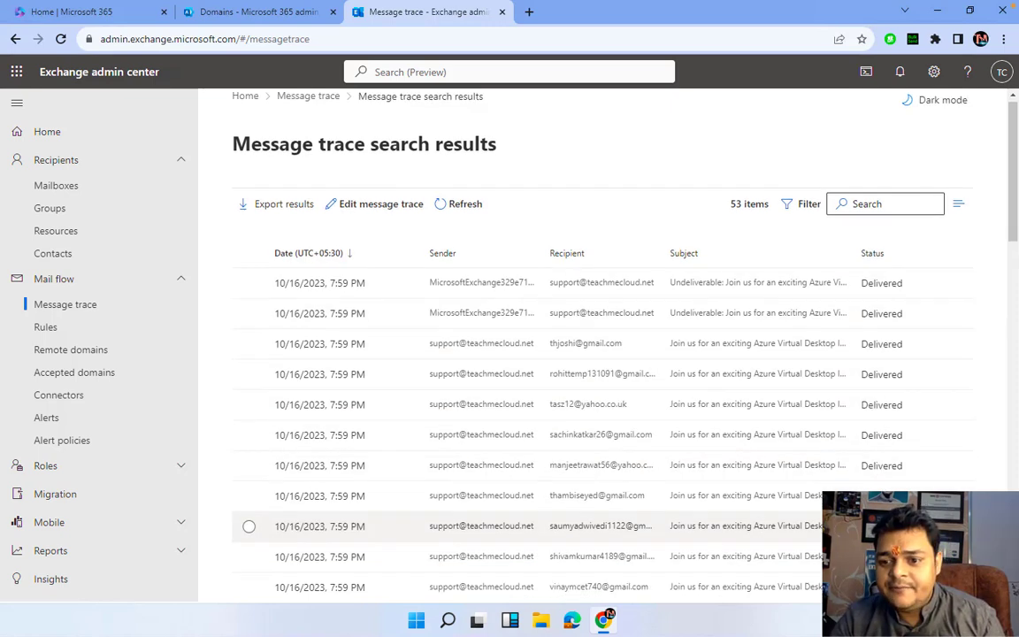
{"action": "scroll", "coordinate": [878, 464], "scroll_direction": "down", "scroll_amount": 1}
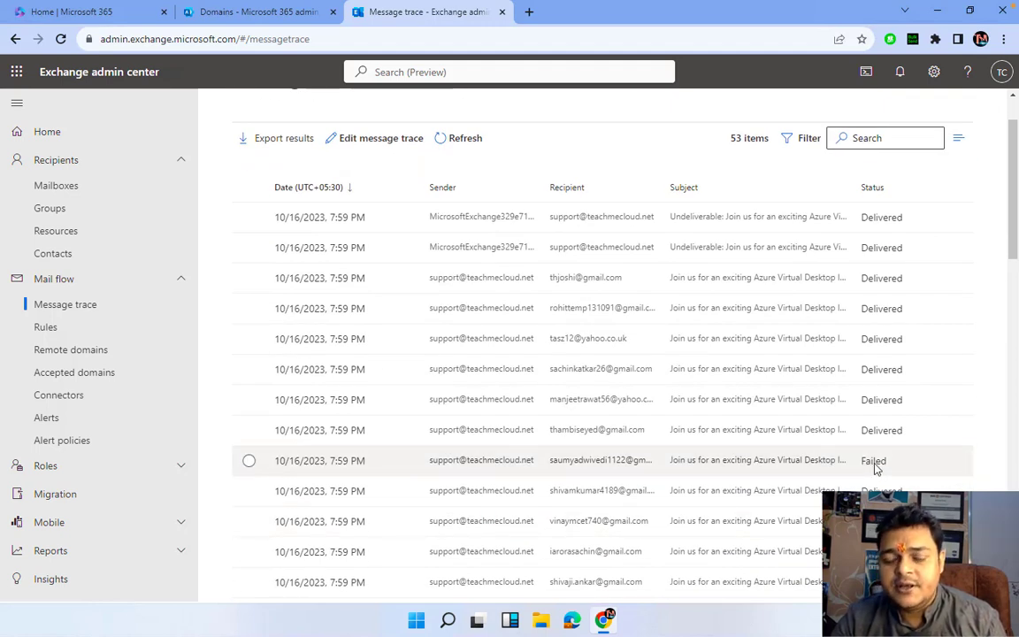
{"action": "scroll", "coordinate": [876, 466], "scroll_direction": "up", "scroll_amount": 2}
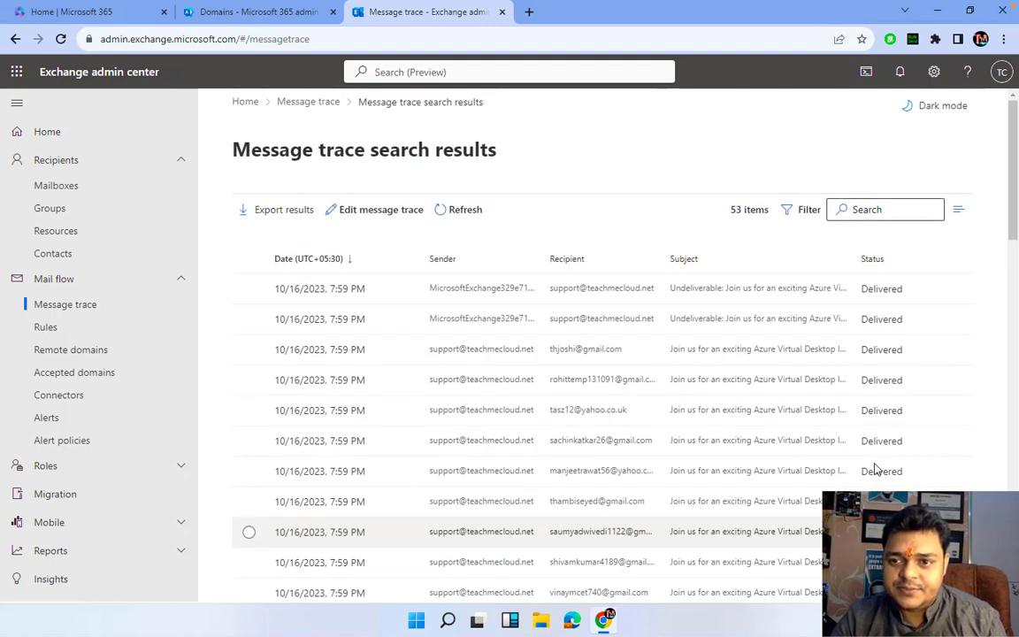
{"action": "left_click", "coordinate": [960, 209]}
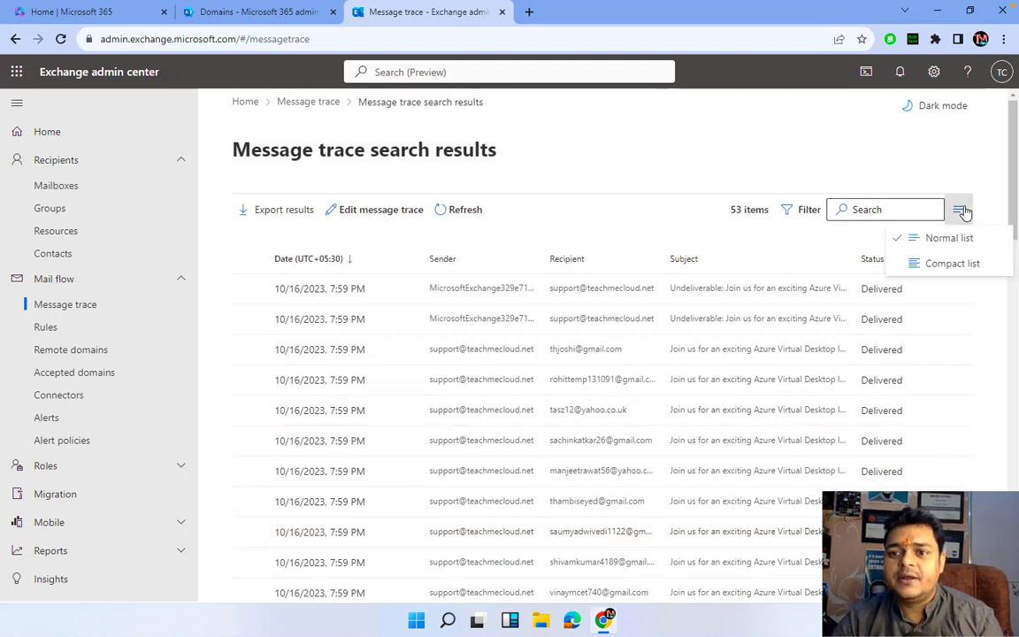
{"action": "left_click", "coordinate": [762, 242]}
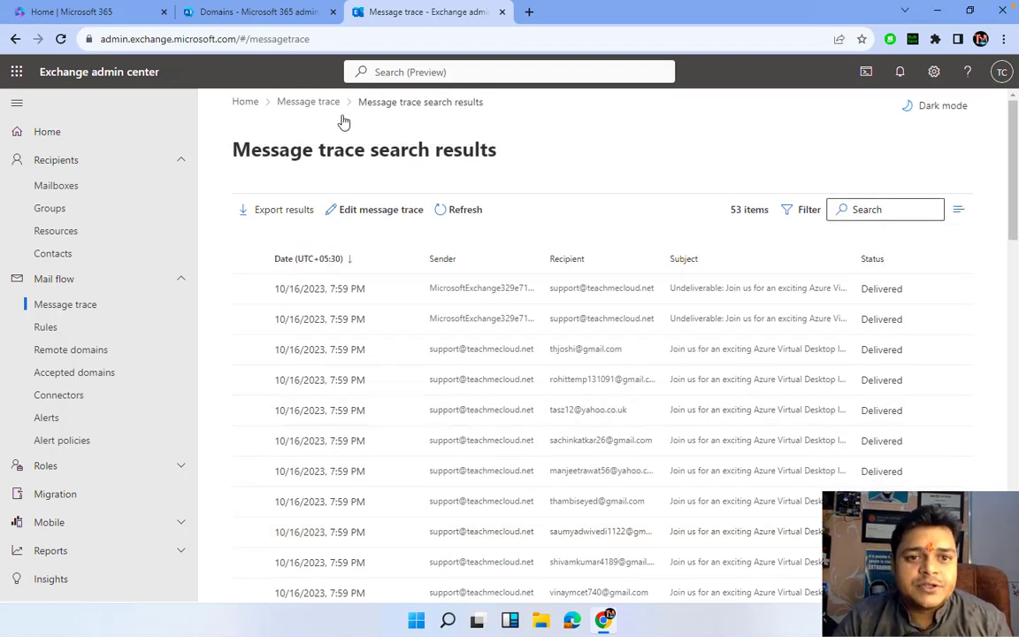
Step: Run the default message trace for messages received by the primary domain in the last day
{"action": "left_click", "coordinate": [283, 103]}
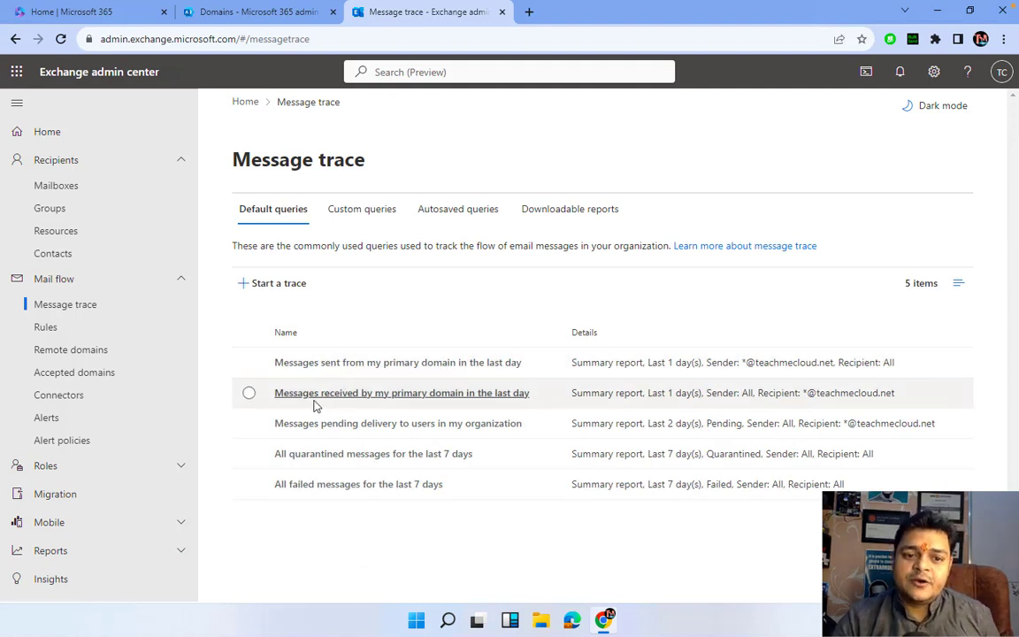
{"action": "left_click", "coordinate": [389, 392]}
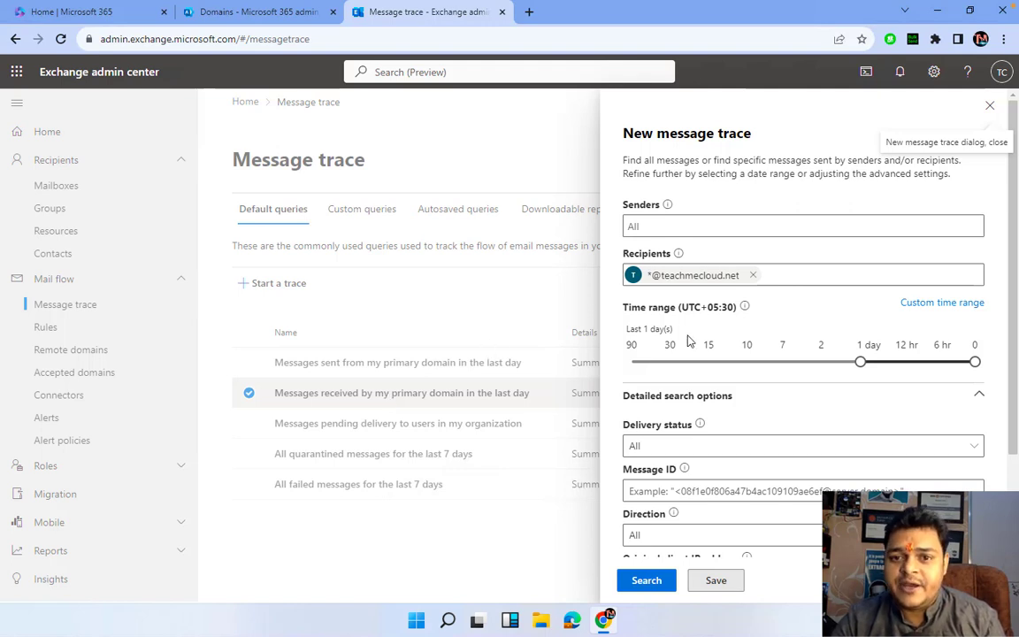
{"action": "scroll", "coordinate": [688, 341], "scroll_direction": "down", "scroll_amount": 1}
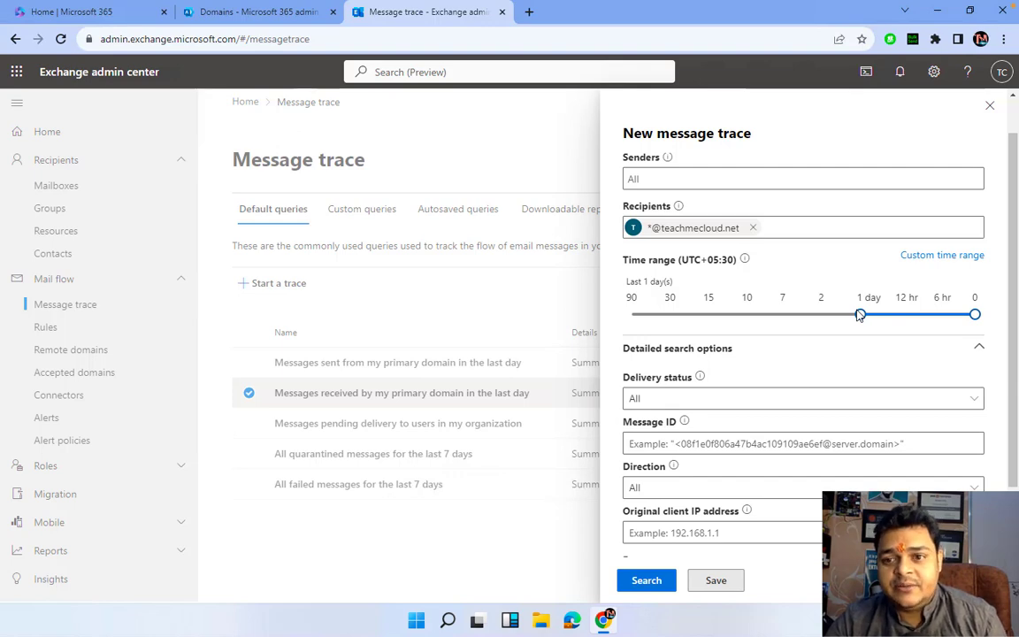
{"action": "left_click", "coordinate": [646, 581]}
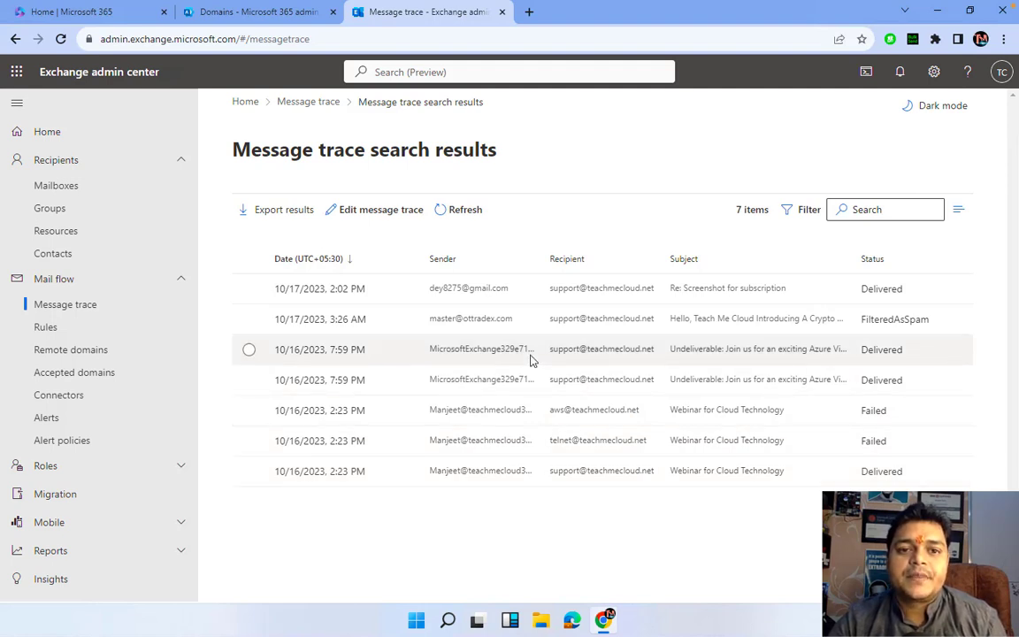
Step: Return to the default trace queries and run the one for messages pending delivery to users in the organization
{"action": "left_click", "coordinate": [247, 104]}
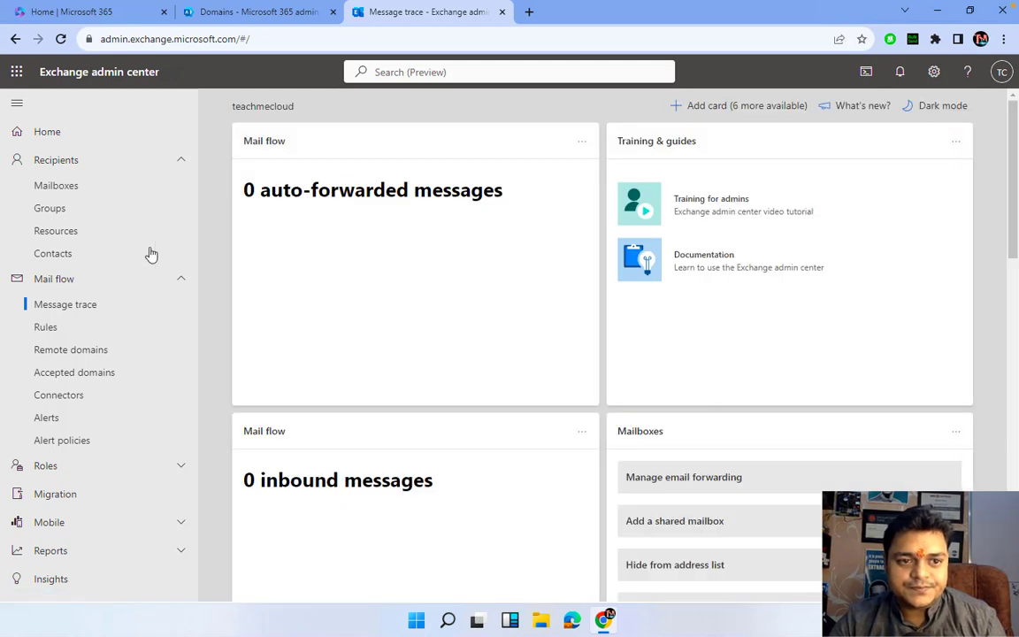
{"action": "left_click", "coordinate": [80, 303]}
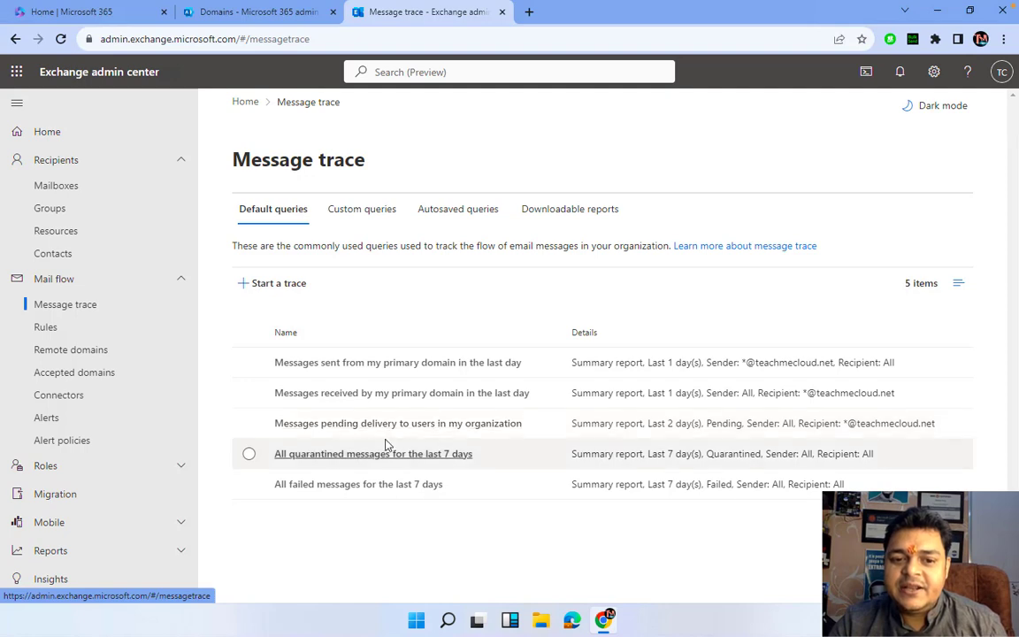
{"action": "left_click", "coordinate": [455, 424]}
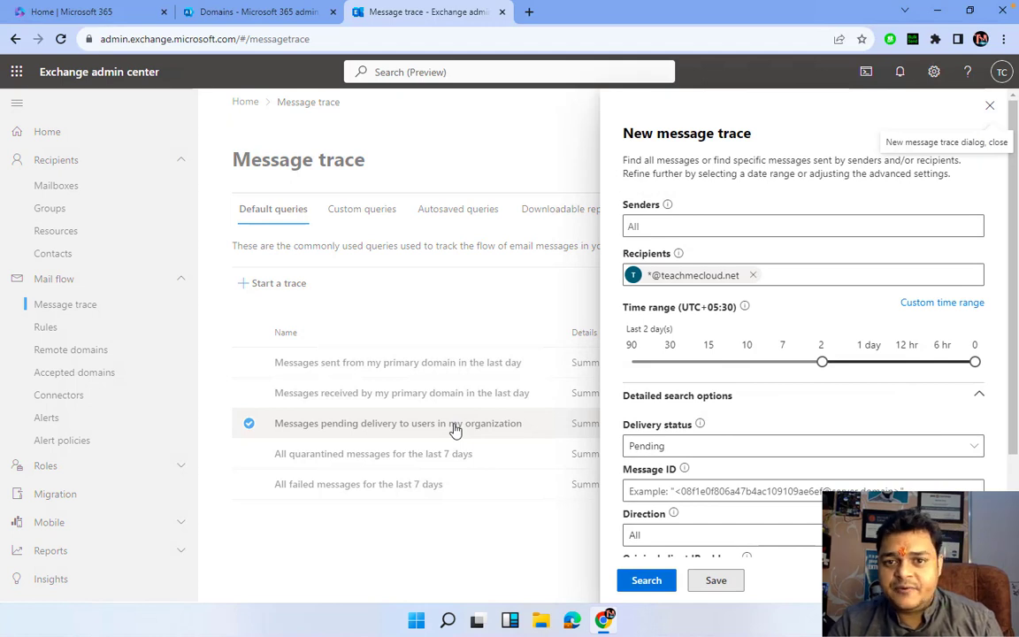
{"action": "left_click", "coordinate": [647, 581]}
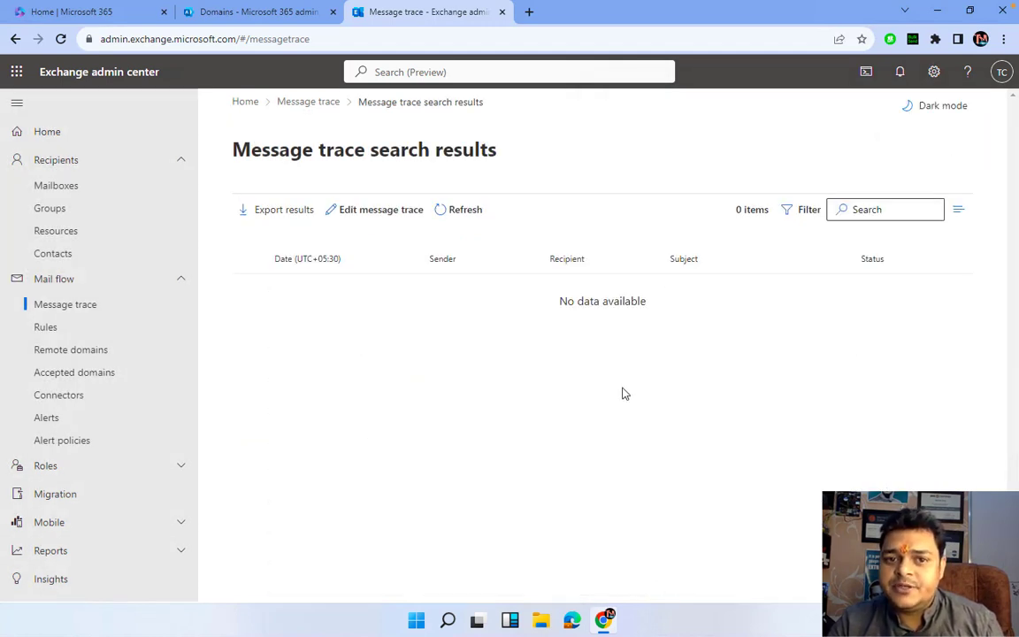
Step: Run the default message trace for all quarantined messages from the last 7 days
{"action": "left_click", "coordinate": [310, 103]}
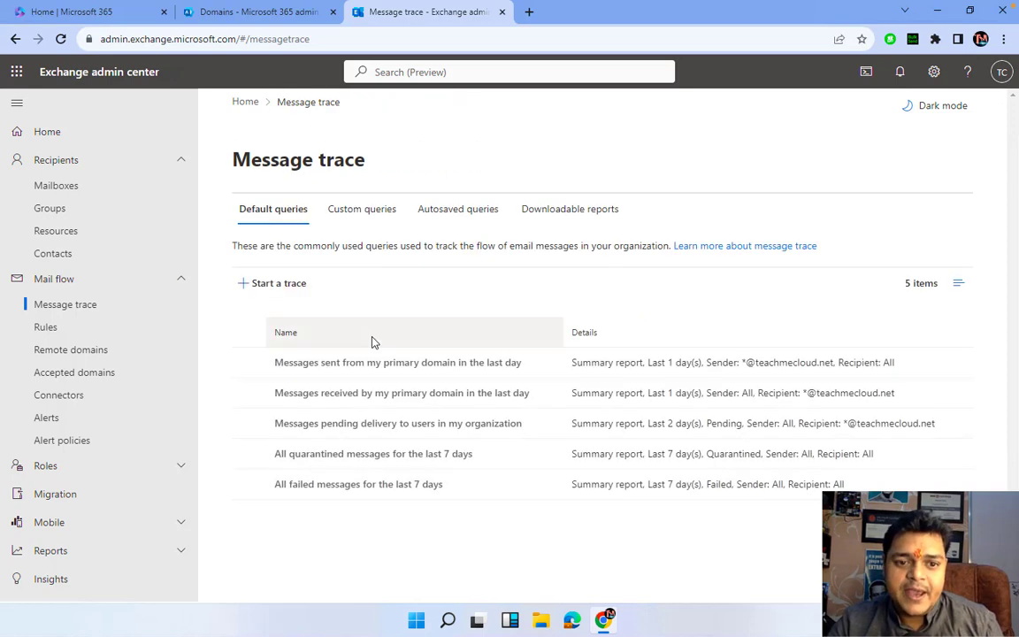
{"action": "left_click", "coordinate": [354, 453]}
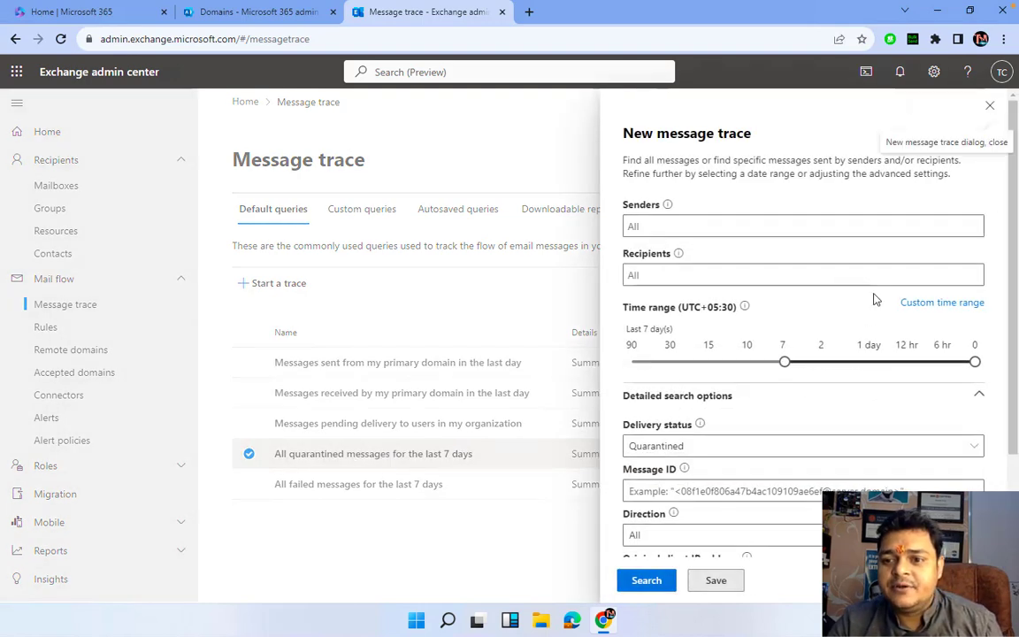
{"action": "left_click", "coordinate": [646, 580]}
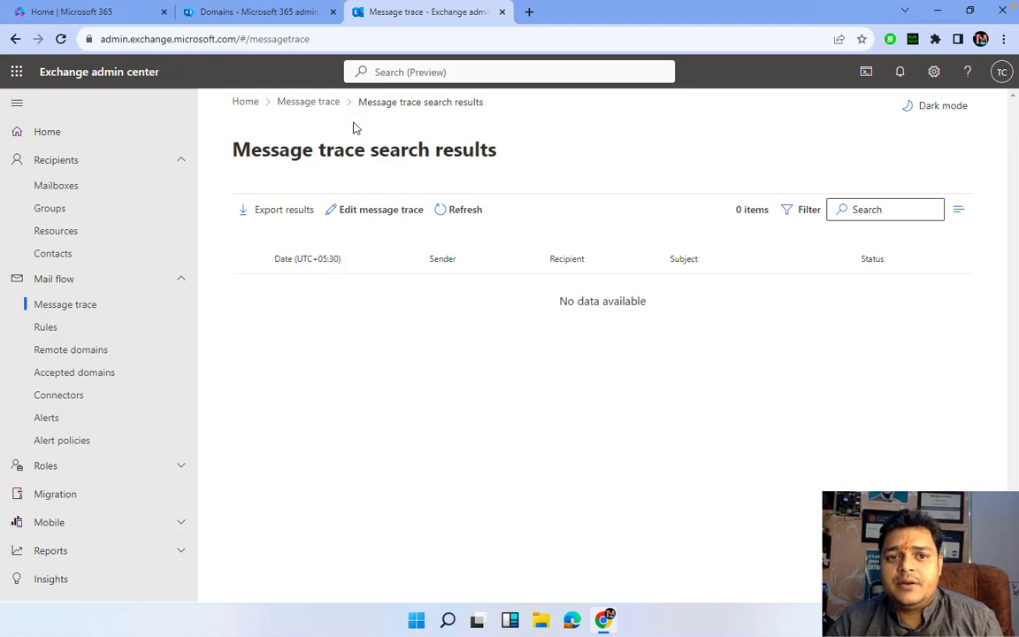
Step: Return to the default trace queries and run the one for all failed messages from the last 7 days
{"action": "left_click", "coordinate": [310, 102]}
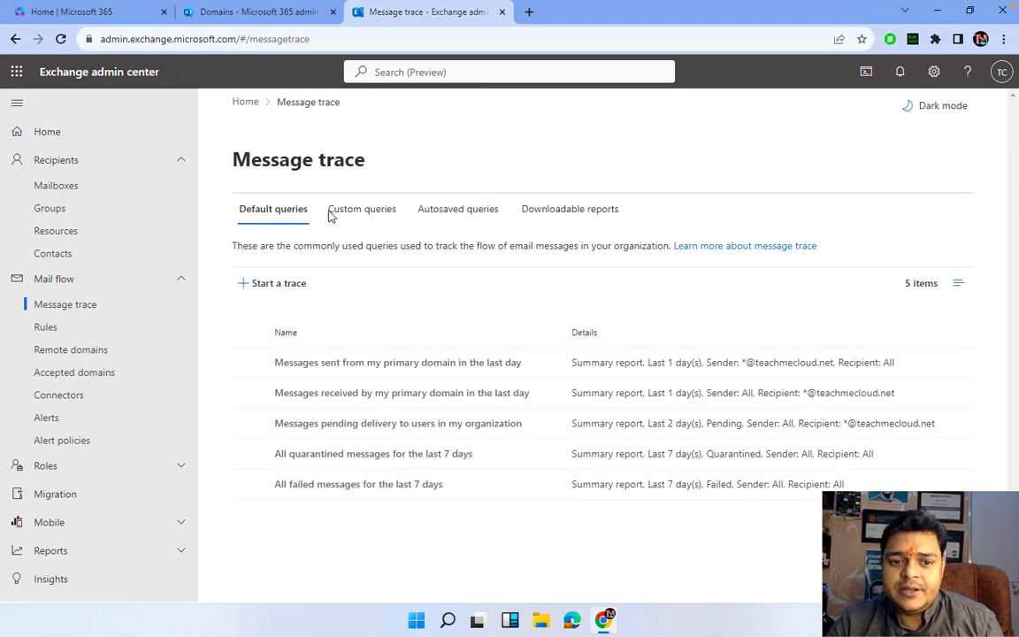
{"action": "left_click", "coordinate": [301, 487]}
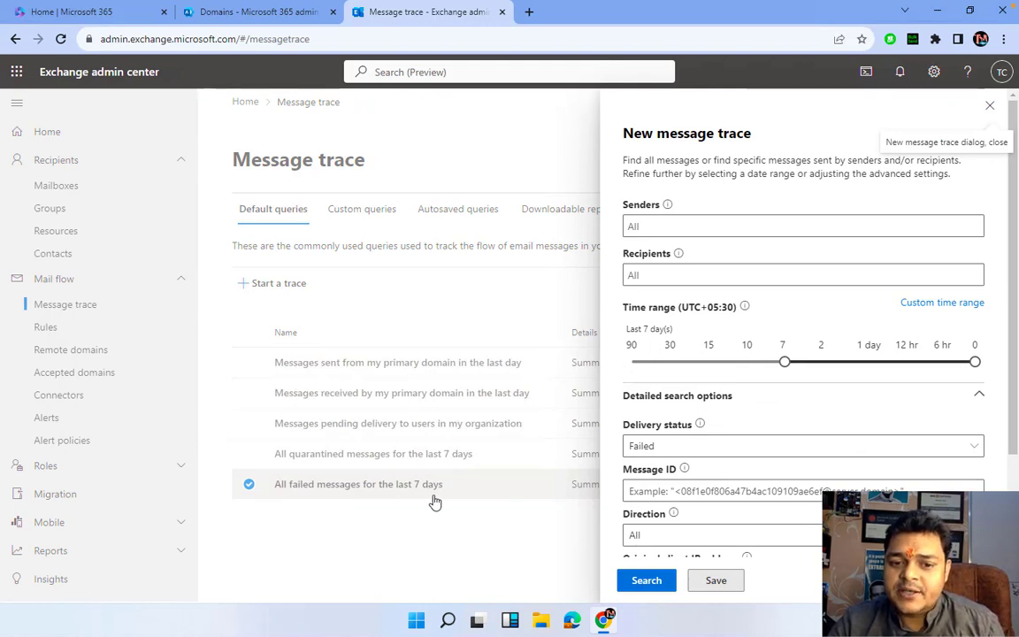
{"action": "left_click", "coordinate": [646, 581]}
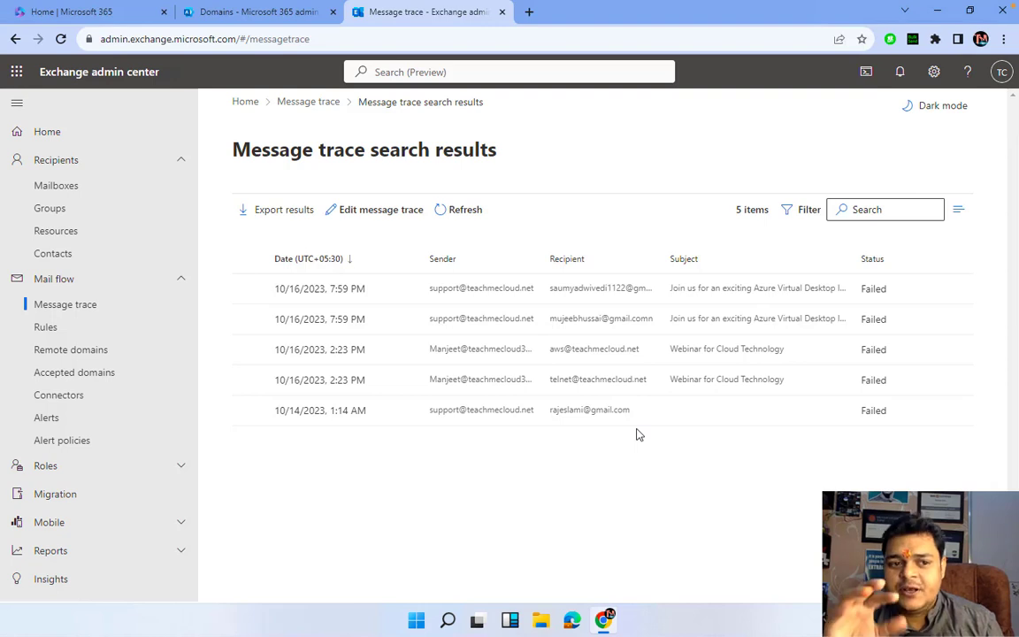
Step: Run a new summary-report message trace for all senders and recipients over the last 2 days and review its results
{"action": "left_click", "coordinate": [309, 101]}
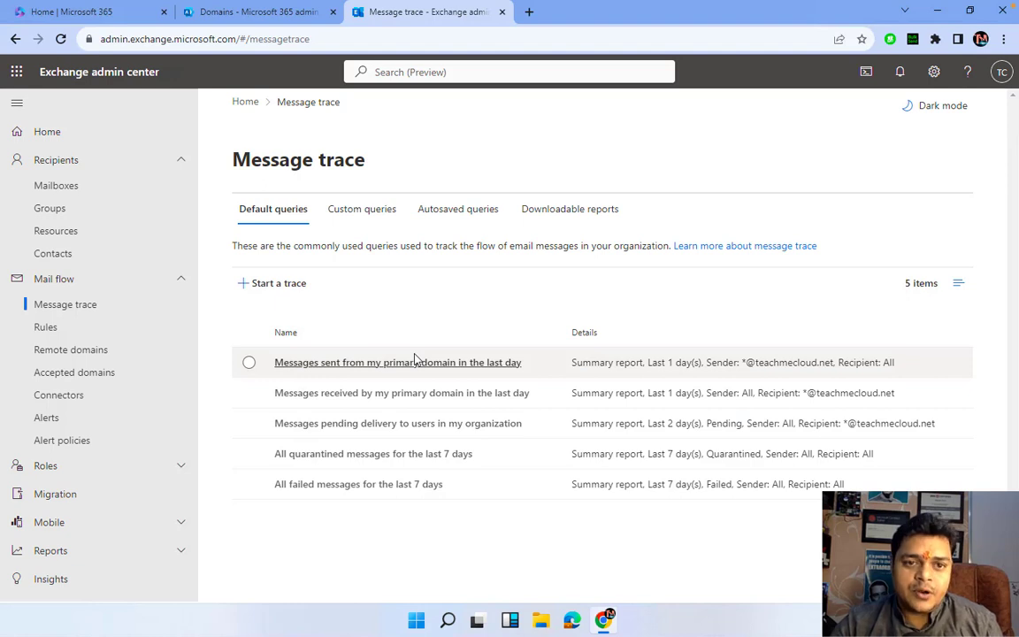
{"action": "left_click", "coordinate": [276, 294]}
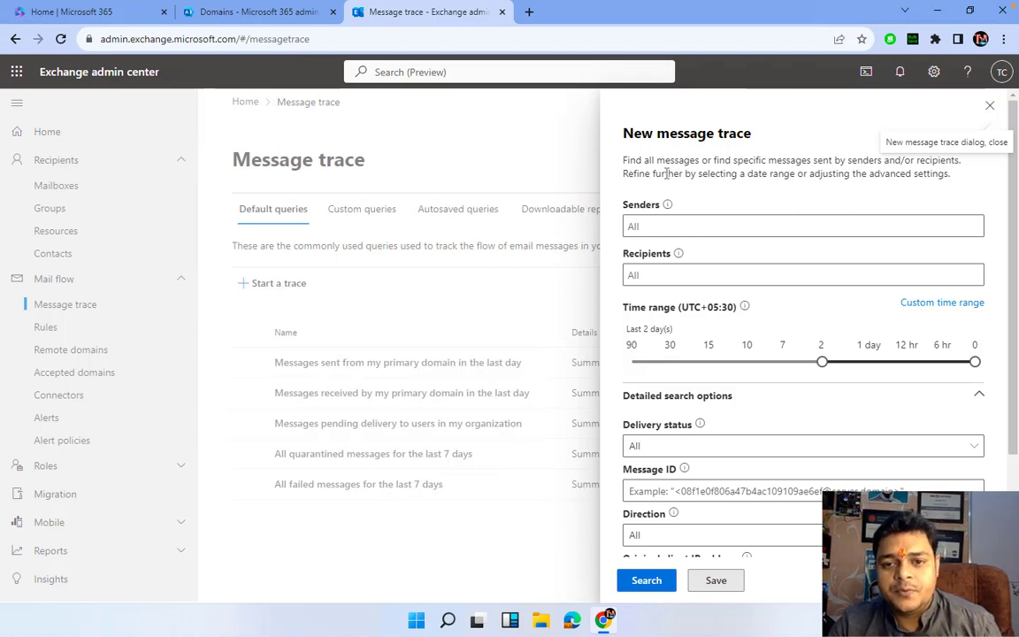
{"action": "left_click", "coordinate": [711, 227]}
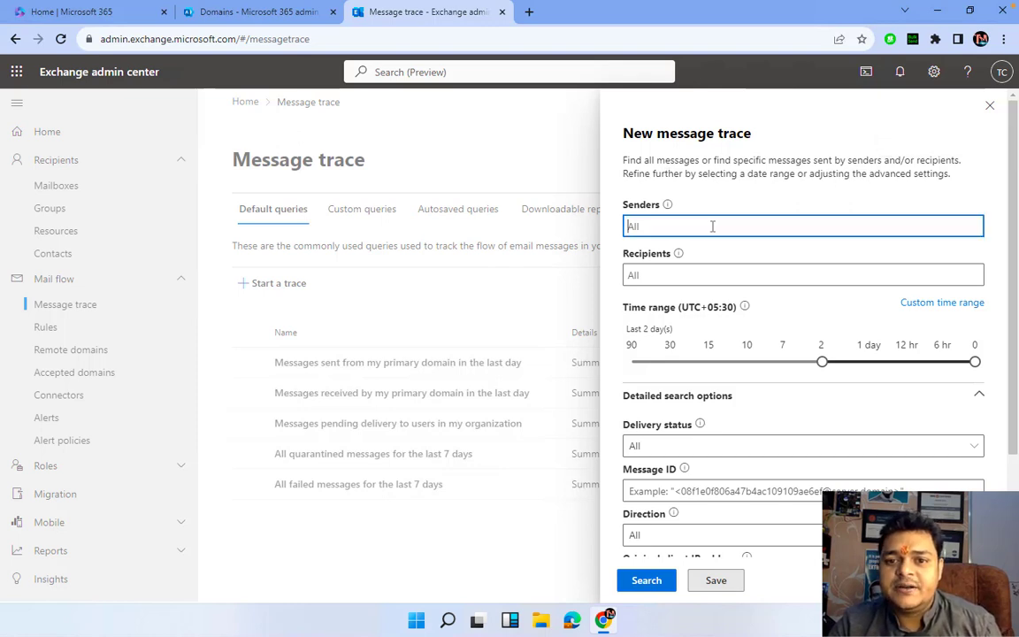
{"action": "left_click", "coordinate": [688, 280]}
{"action": "left_click", "coordinate": [695, 228]}
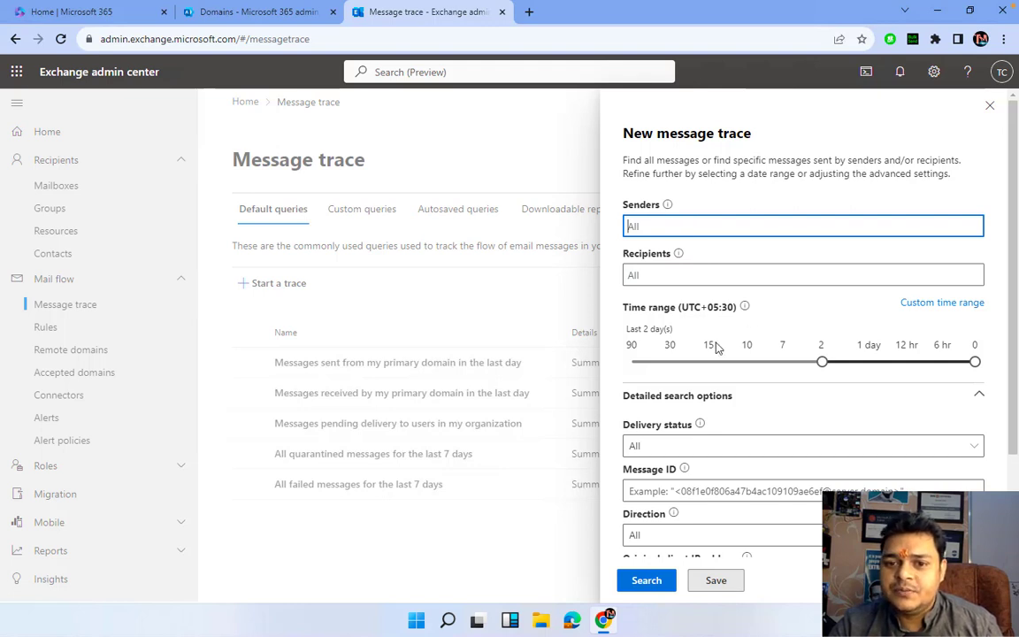
{"action": "scroll", "coordinate": [714, 348], "scroll_direction": "down", "scroll_amount": 3}
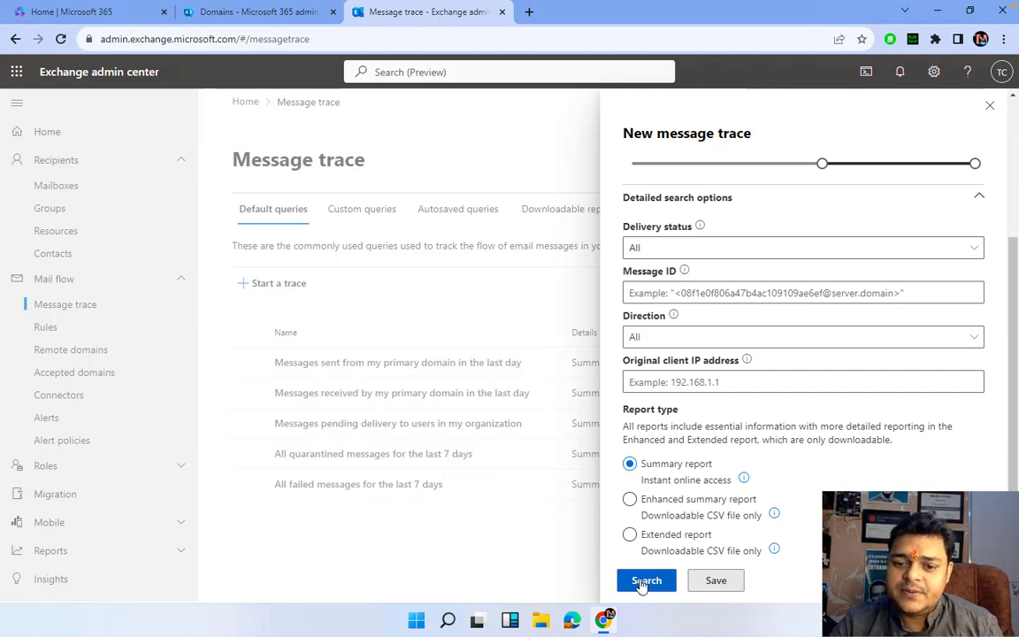
{"action": "left_click", "coordinate": [642, 582]}
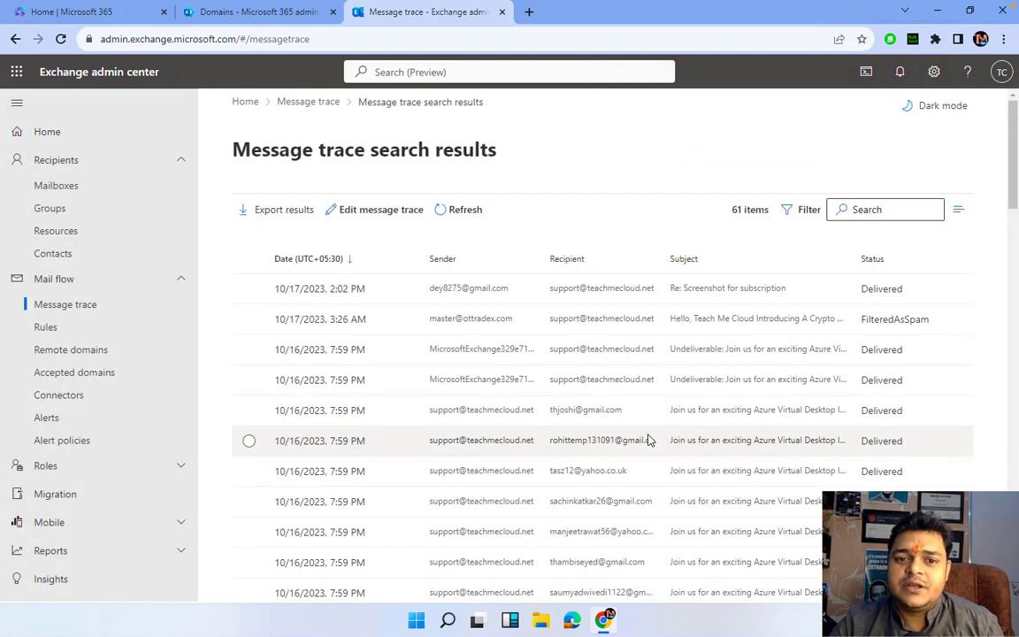
{"action": "scroll", "coordinate": [630, 471], "scroll_direction": "down", "scroll_amount": 10}
{"action": "scroll", "coordinate": [563, 472], "scroll_direction": "down", "scroll_amount": 2}
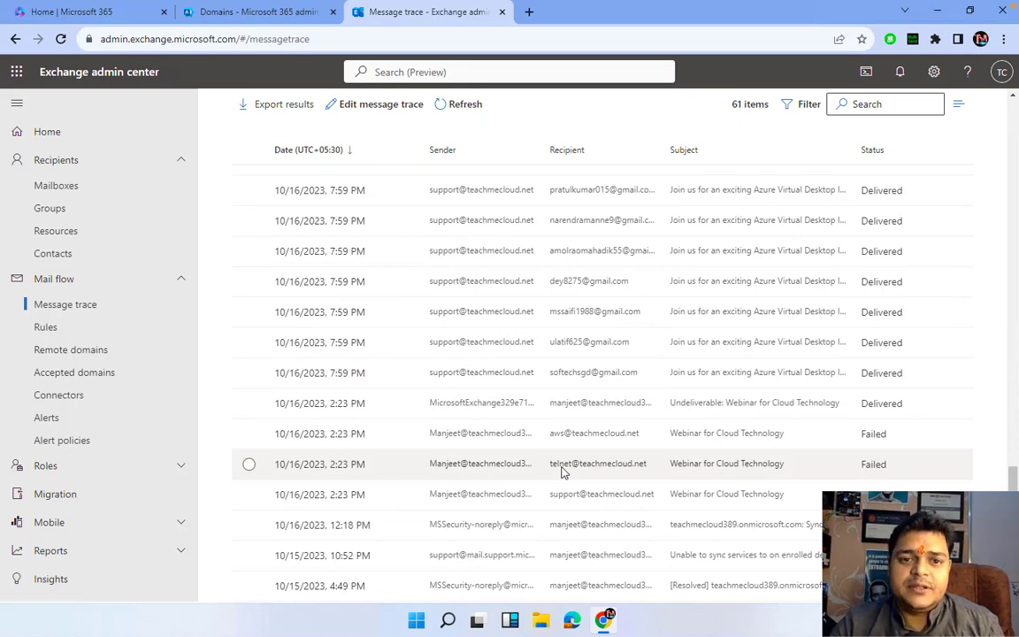
{"action": "scroll", "coordinate": [563, 472], "scroll_direction": "up", "scroll_amount": 12}
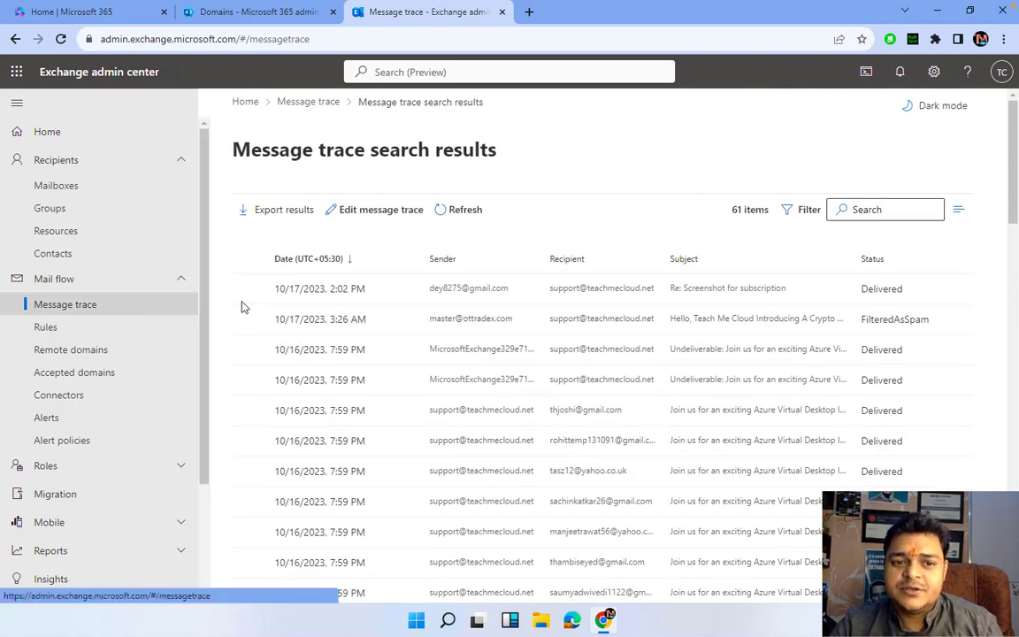
Step: Return to the message trace overview and look through the custom queries, autosaved queries and downloadable reports
{"action": "left_click", "coordinate": [308, 103]}
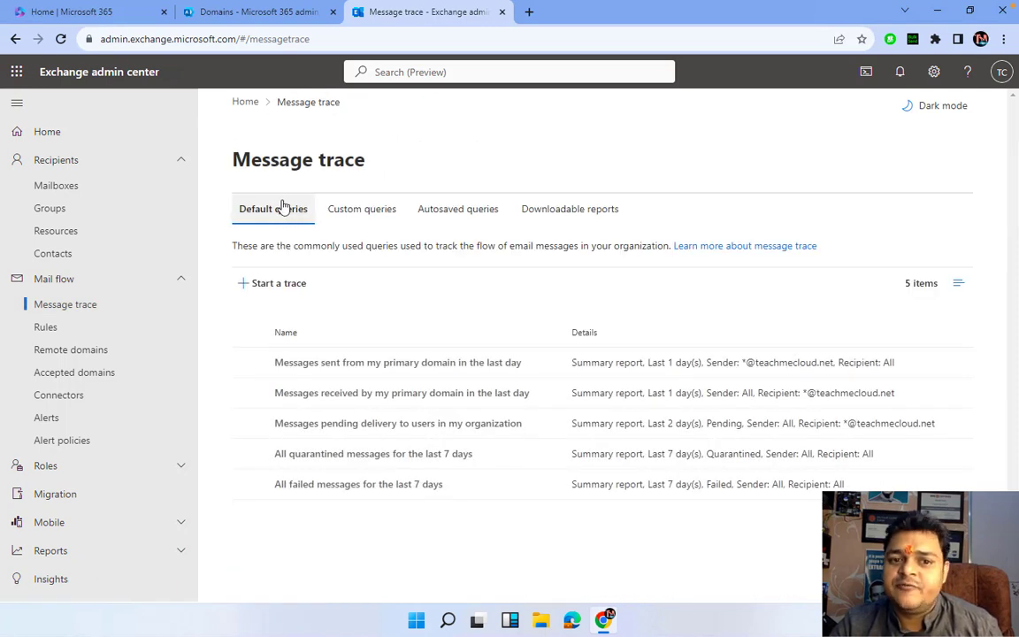
{"action": "left_click", "coordinate": [376, 215]}
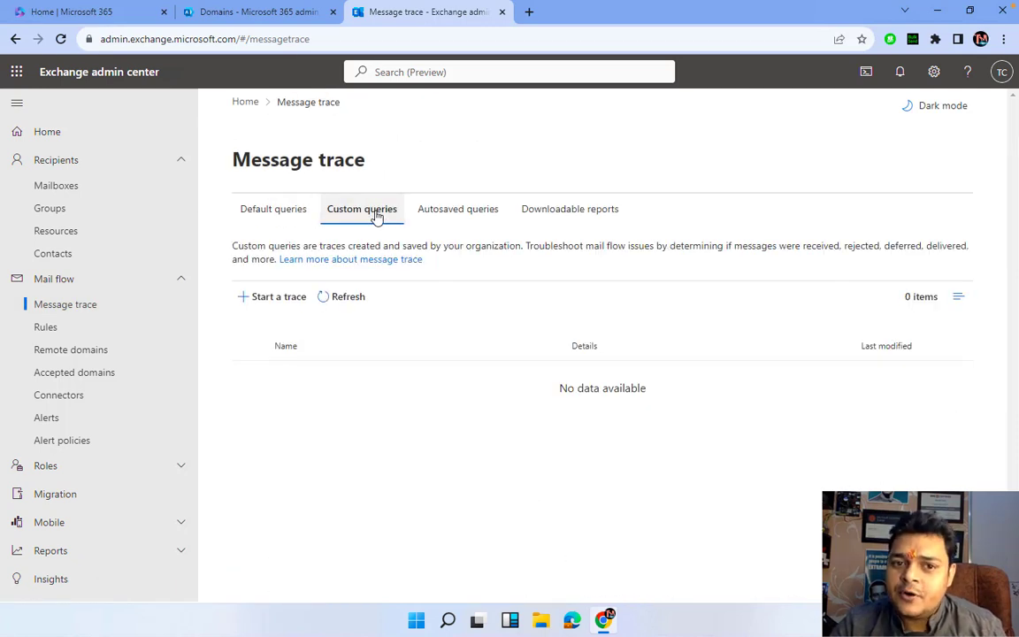
{"action": "left_click", "coordinate": [468, 218]}
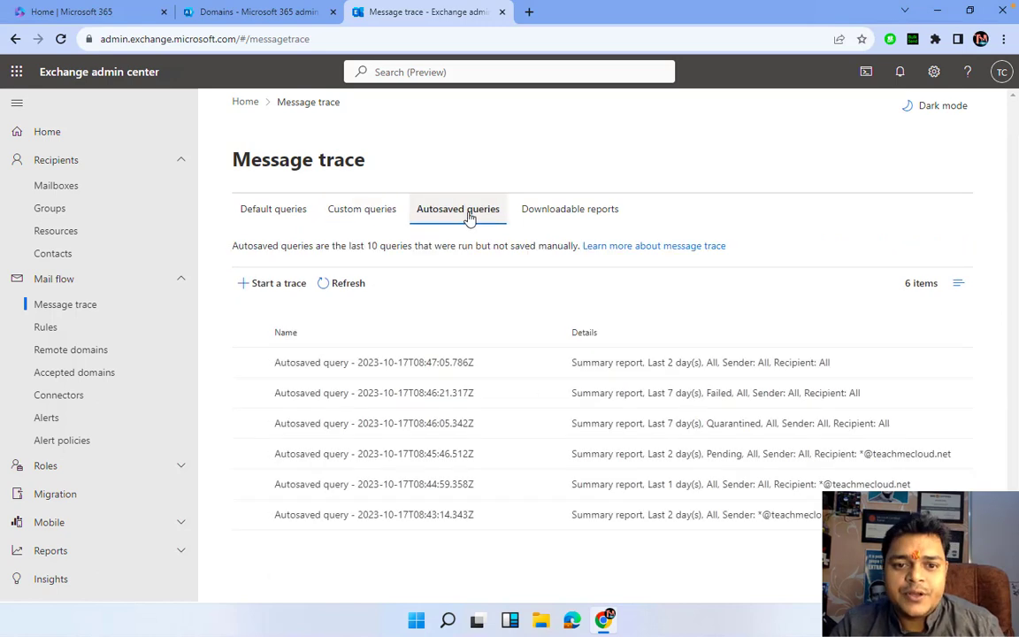
{"action": "left_click", "coordinate": [547, 210]}
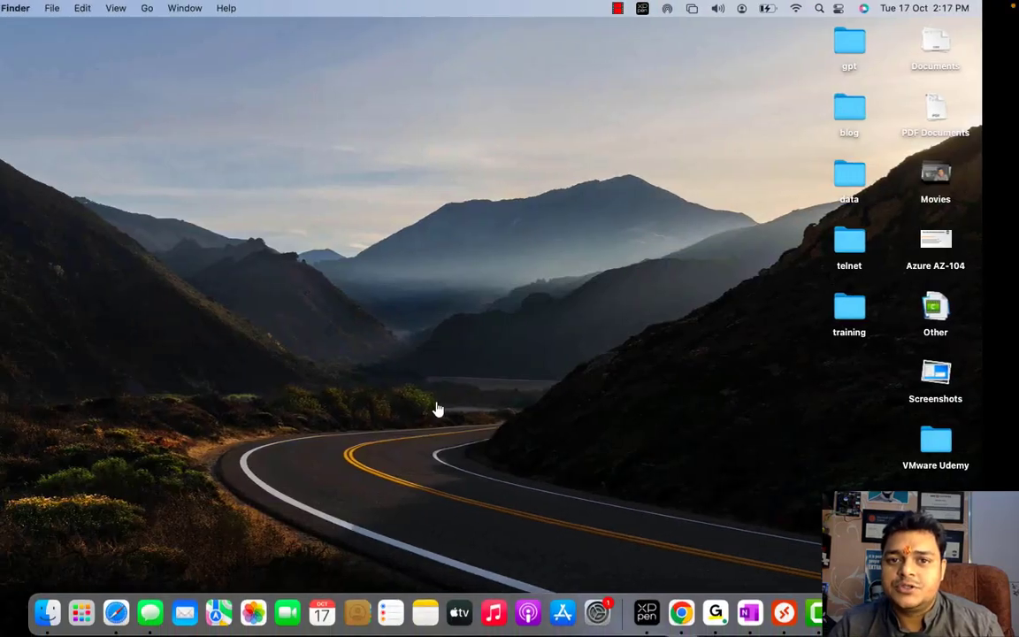
{"action": "right_click", "coordinate": [819, 617]}
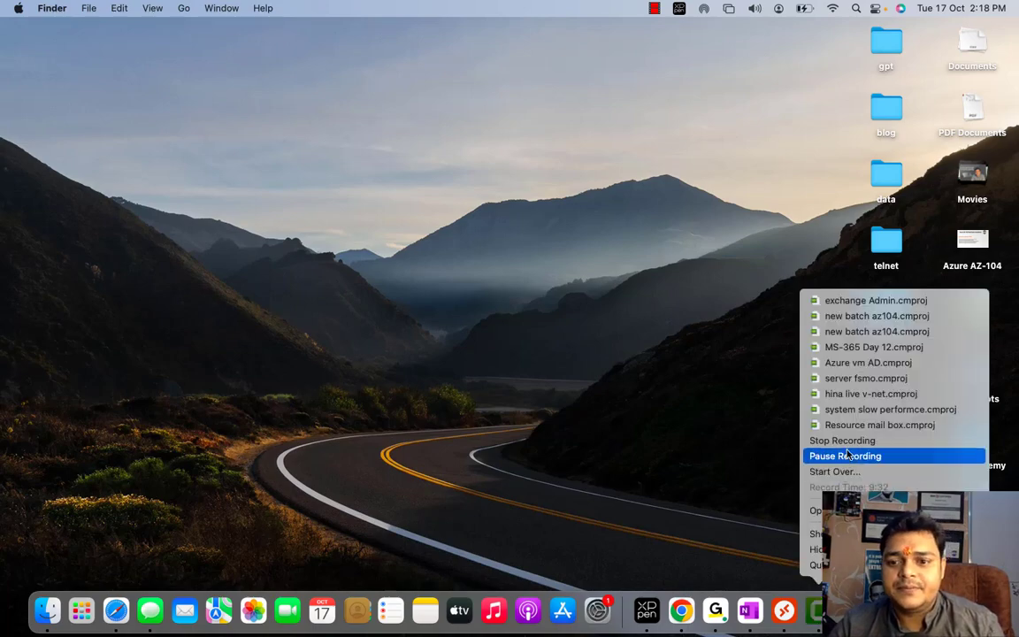